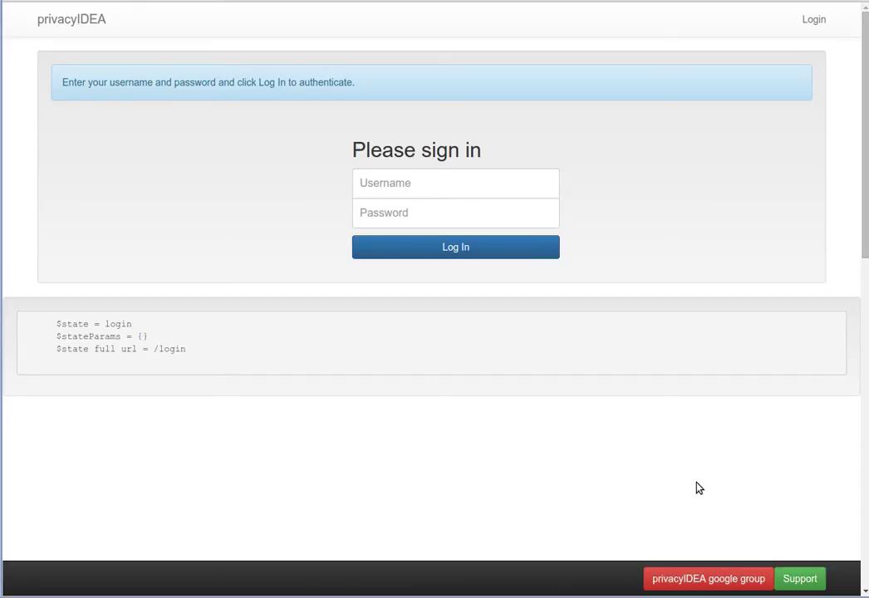
- Log in as admin with the administrator password to reach the list of 34 tokens
{"action": "left_click", "coordinate": [488, 186]}
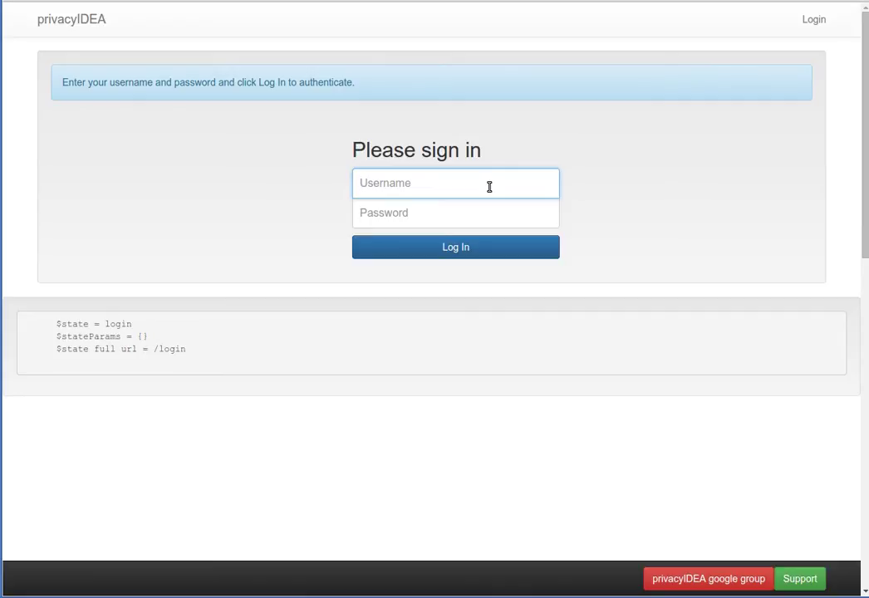
{"action": "type", "text": "admin"}
{"action": "key", "text": "Tab"}
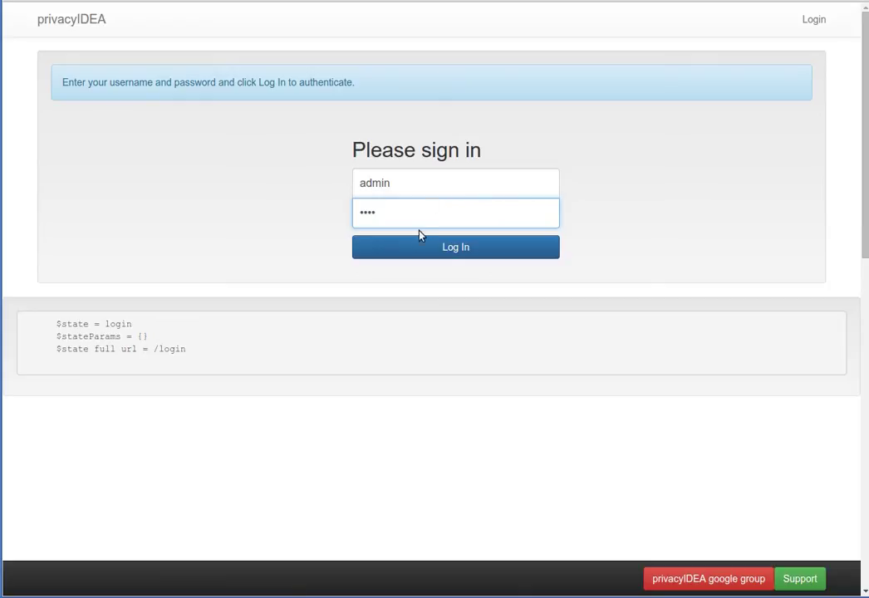
{"action": "left_click", "coordinate": [437, 248]}
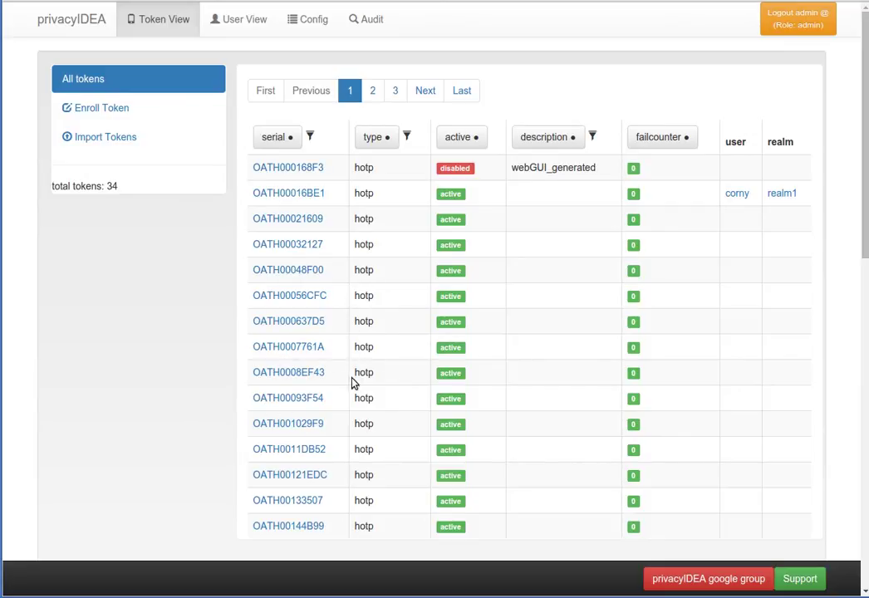
- Open token OATH00016BE1 from the token list
{"action": "left_click", "coordinate": [300, 197]}
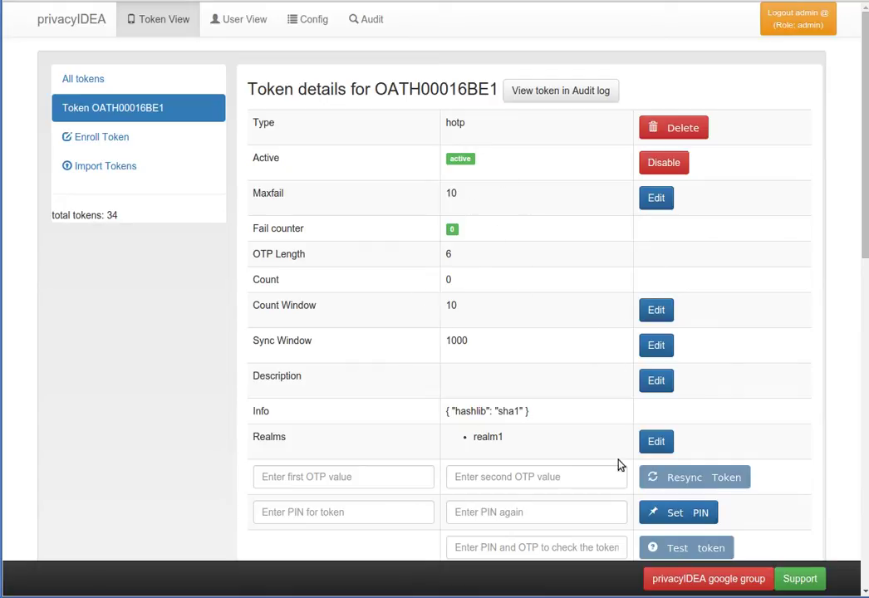
- Set the token's description to 'my token'
{"action": "left_click", "coordinate": [657, 381]}
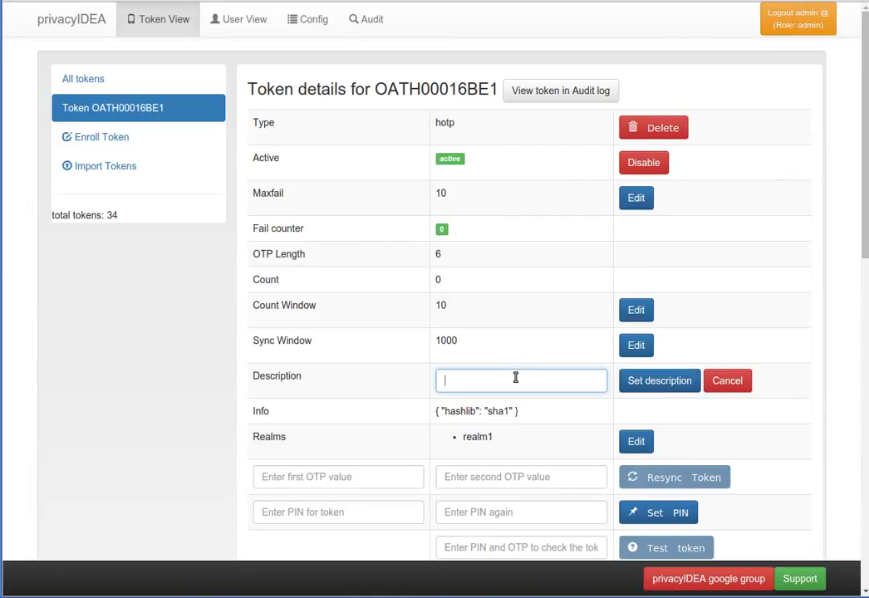
{"action": "type", "text": "my token"}
{"action": "left_click", "coordinate": [656, 382]}
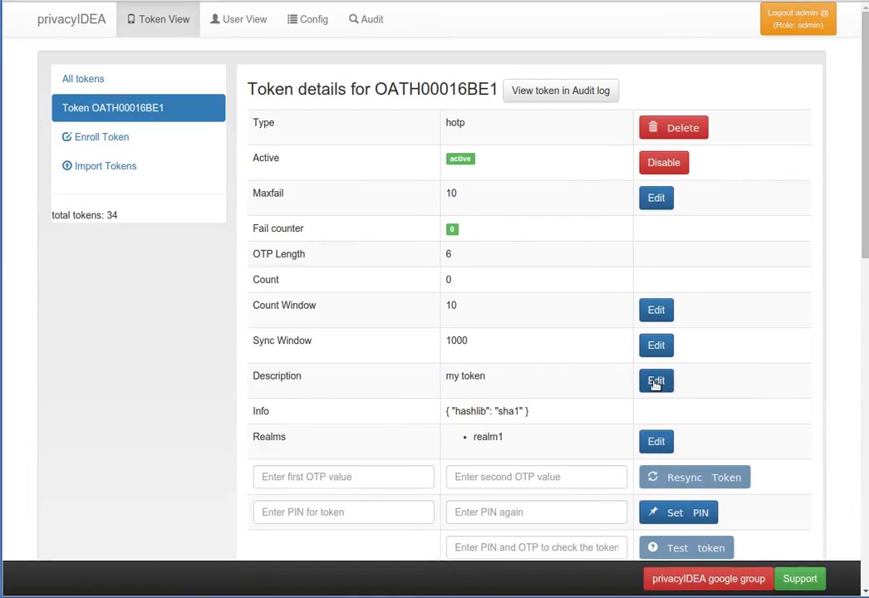
- Test the token with an invalid value, getting 'wrong otp value' and fail counter 1
{"action": "left_click", "coordinate": [548, 542]}
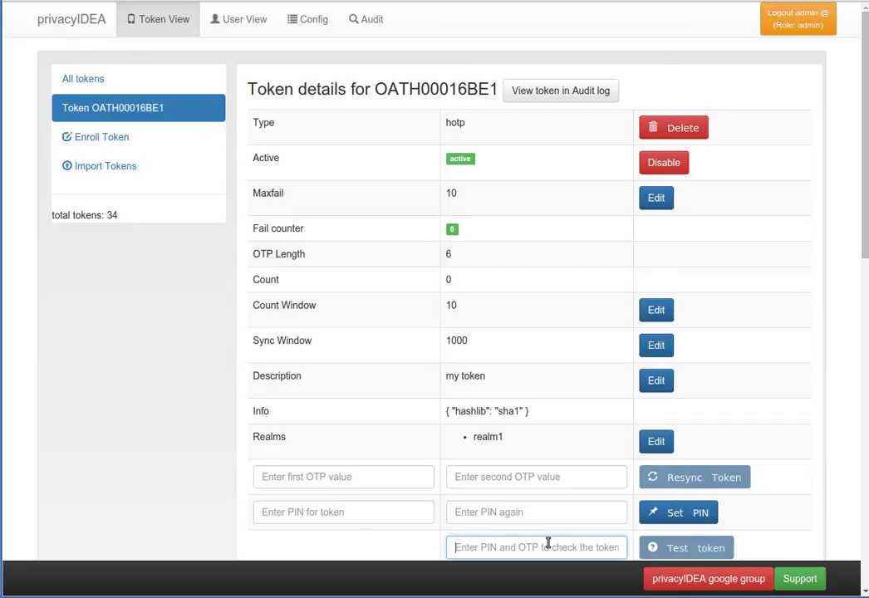
{"action": "type", "text": "test"}
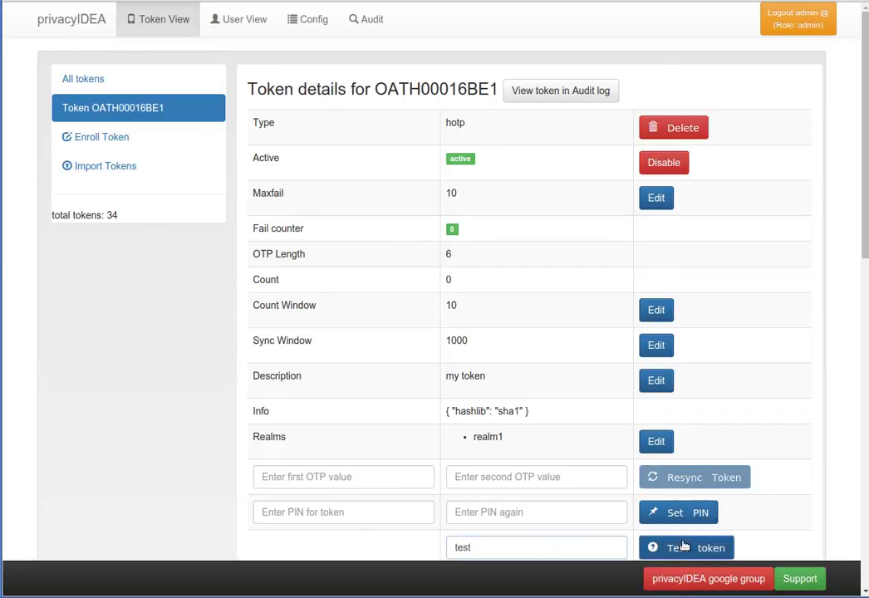
{"action": "left_click", "coordinate": [684, 546]}
{"action": "scroll", "coordinate": [703, 482], "scroll_direction": "down", "scroll_amount": 1}
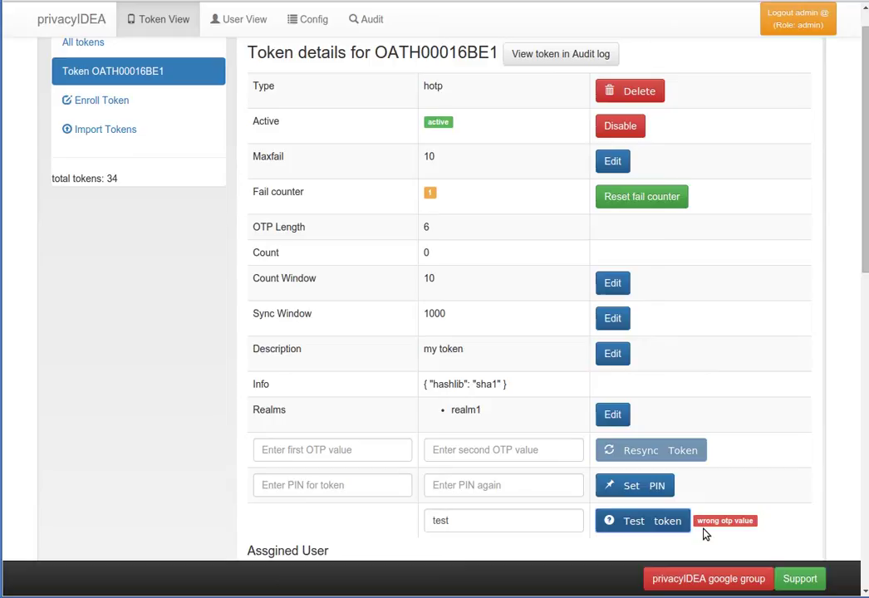
{"action": "scroll", "coordinate": [470, 435], "scroll_direction": "down", "scroll_amount": 3}
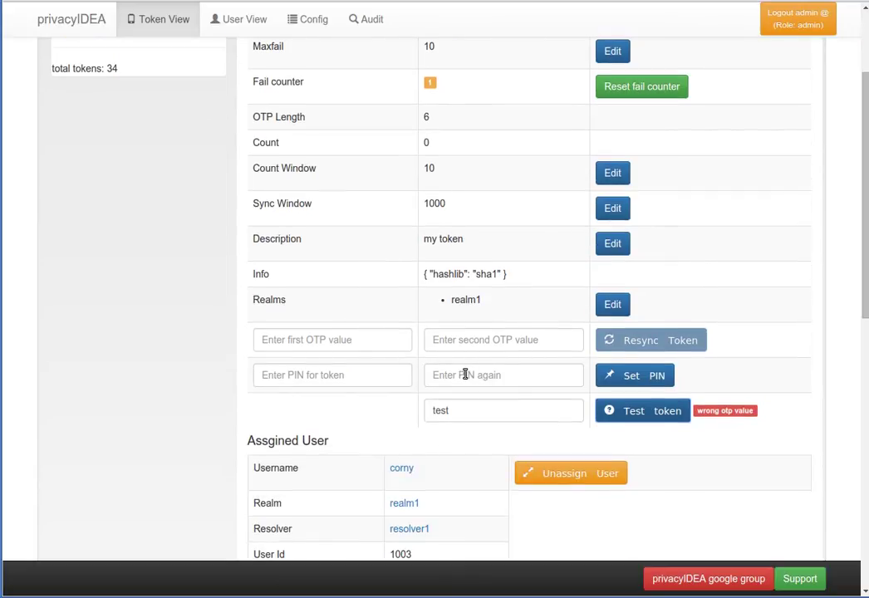
- Unassign the current user and select the realm1 user with ID 1003 from the suggestions
{"action": "scroll", "coordinate": [445, 289], "scroll_direction": "down", "scroll_amount": 2}
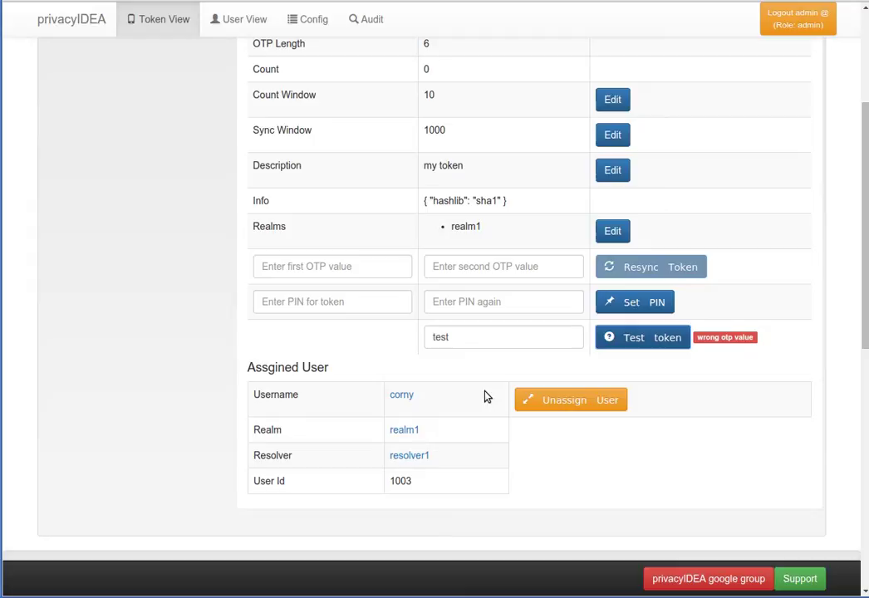
{"action": "left_click", "coordinate": [577, 414]}
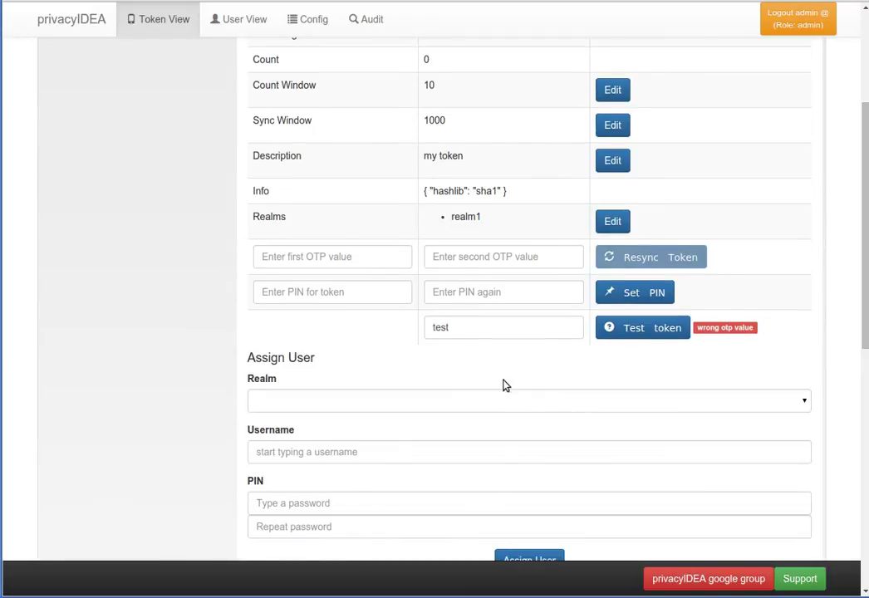
{"action": "left_click", "coordinate": [333, 452]}
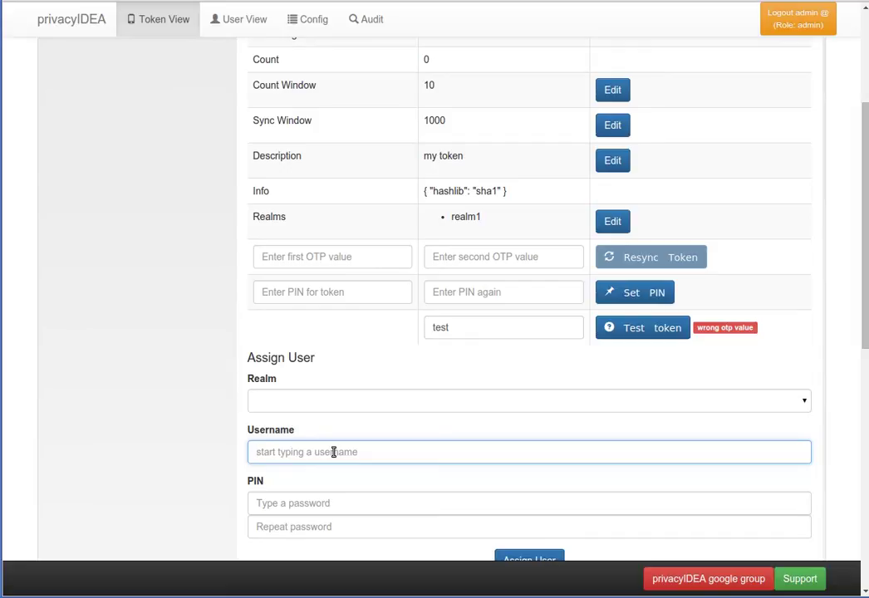
{"action": "type", "text": "cor"}
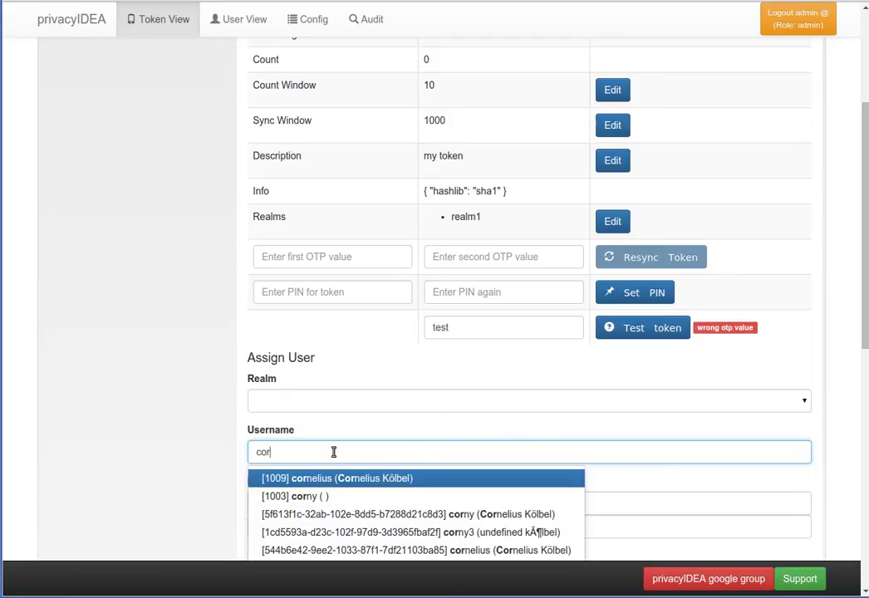
{"action": "key", "text": "Down"}
{"action": "key", "text": "Return"}
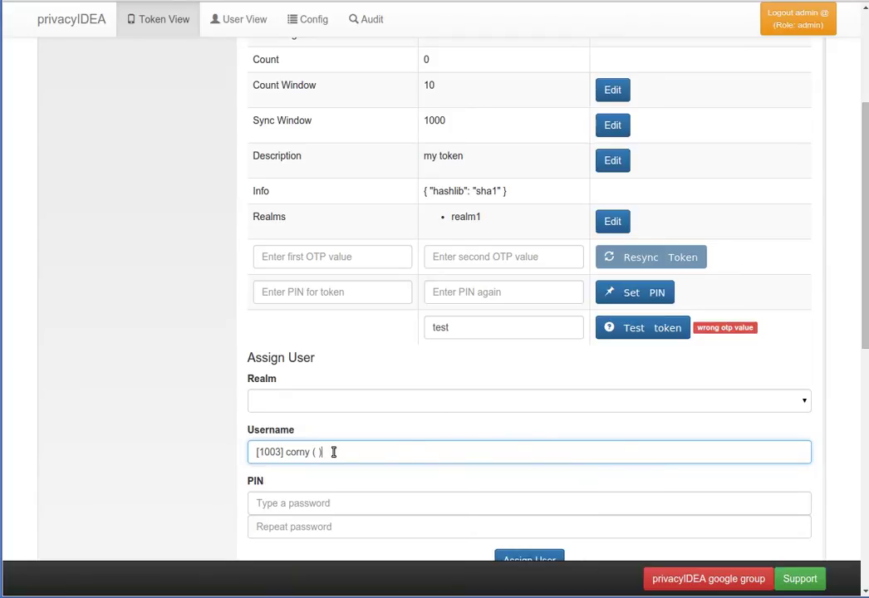
- Enter and confirm a new token PIN, then assign the selected user to the token
{"action": "left_click", "coordinate": [250, 507]}
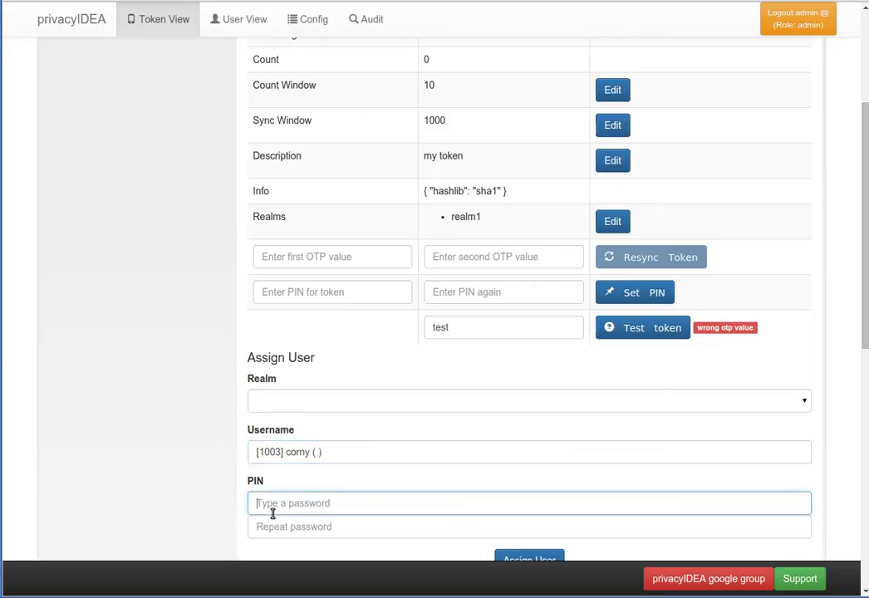
{"action": "left_click", "coordinate": [285, 524]}
{"action": "scroll", "coordinate": [404, 461], "scroll_direction": "down", "scroll_amount": 1}
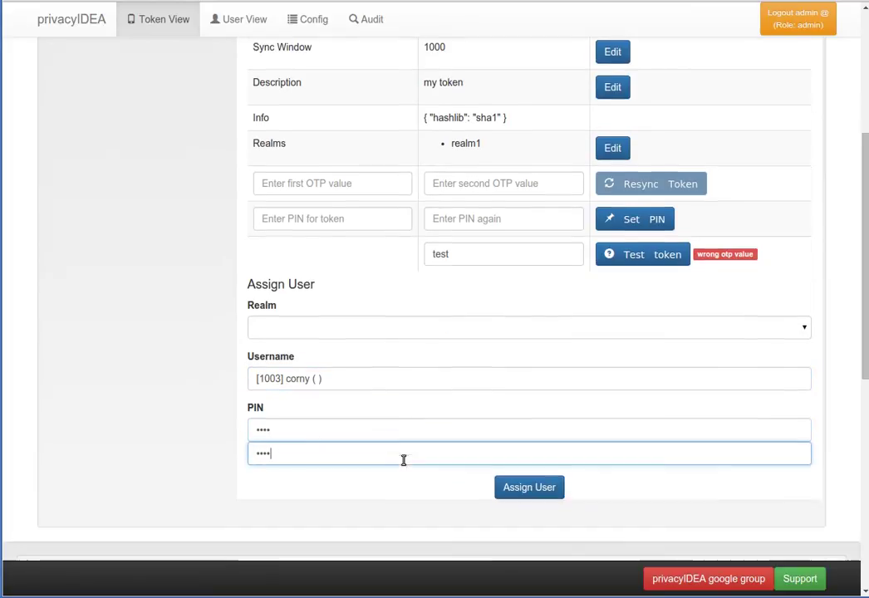
{"action": "left_click", "coordinate": [527, 490]}
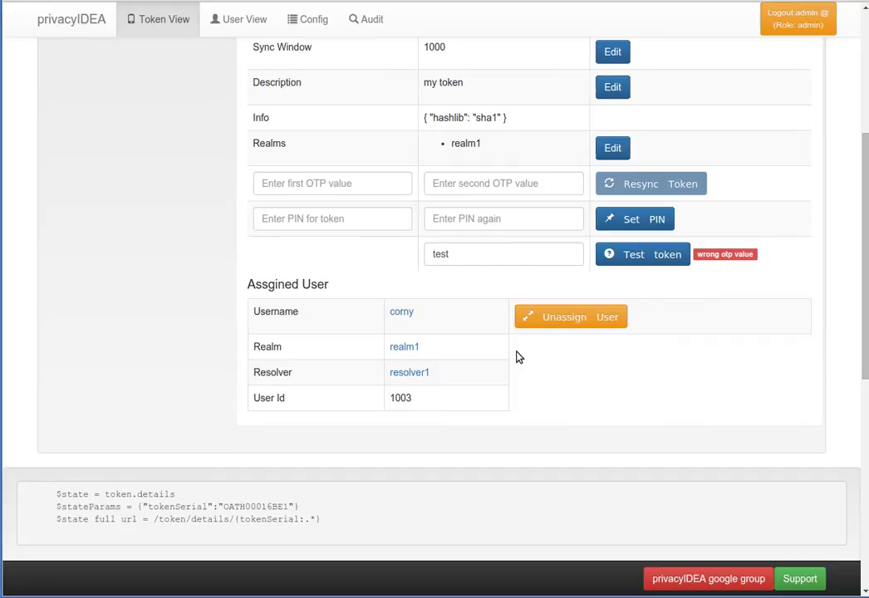
- Open the realm1 user's details, showing tokens OATH00016BE1 (hotp, 'my token') and PISP0001FD50 (spass)
{"action": "scroll", "coordinate": [570, 327], "scroll_direction": "up", "scroll_amount": 2}
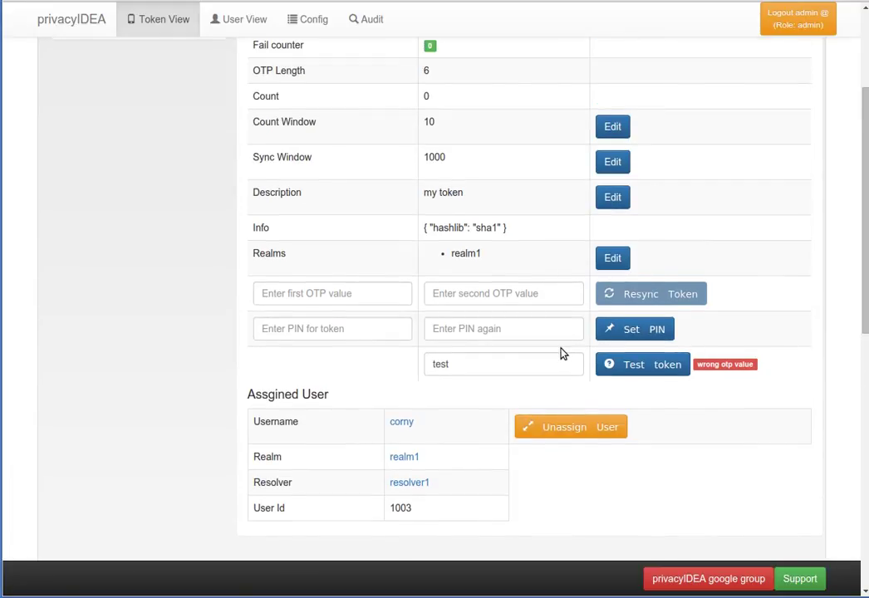
{"action": "scroll", "coordinate": [580, 299], "scroll_direction": "up", "scroll_amount": 3}
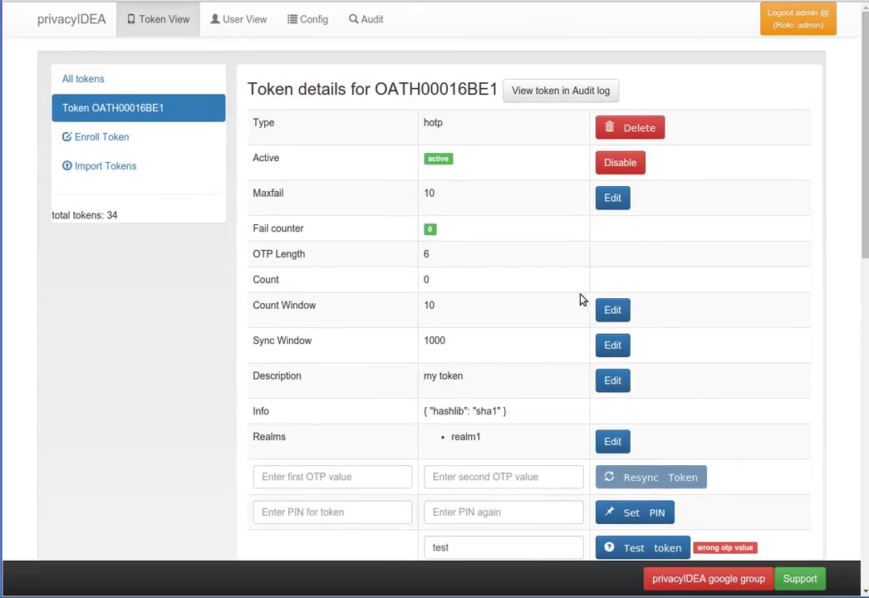
{"action": "scroll", "coordinate": [577, 304], "scroll_direction": "down", "scroll_amount": 4}
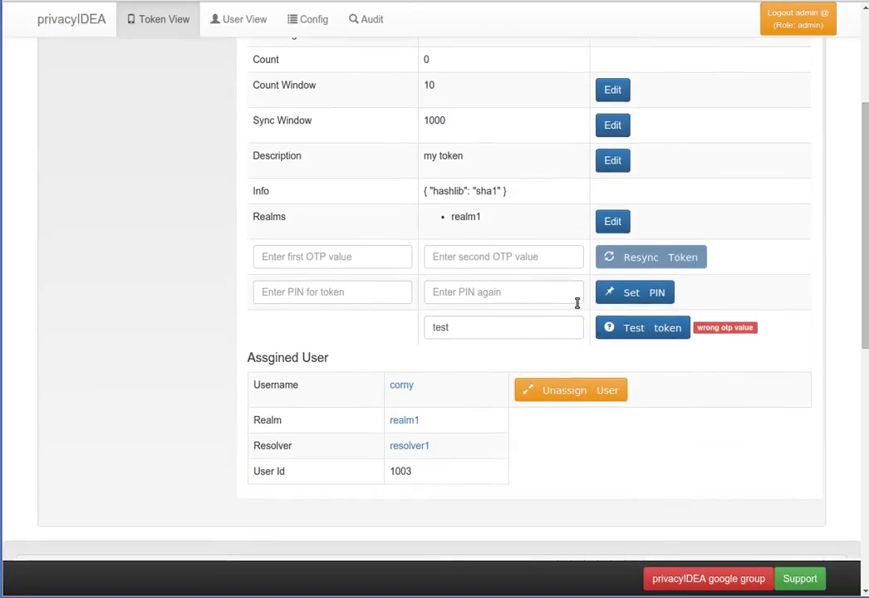
{"action": "left_click", "coordinate": [404, 387]}
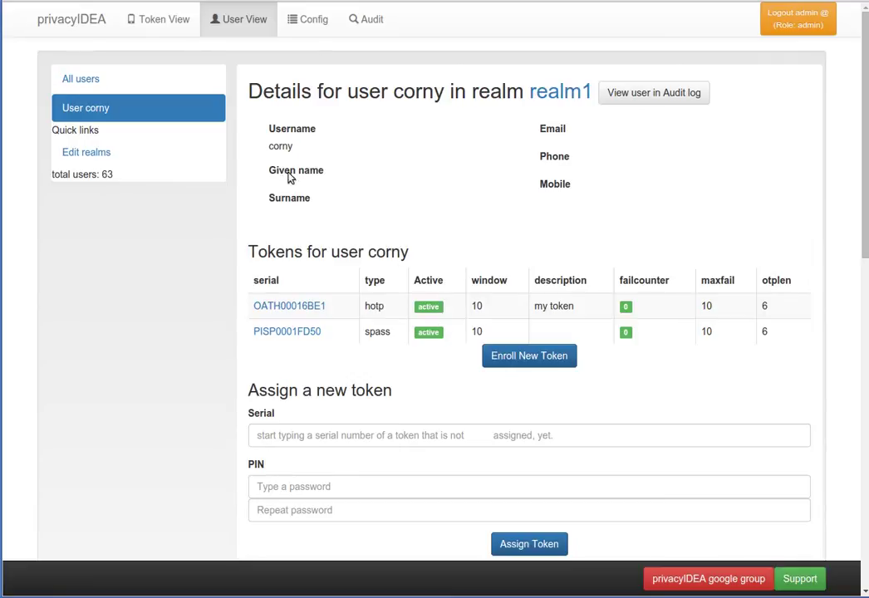
{"action": "left_click", "coordinate": [103, 80]}
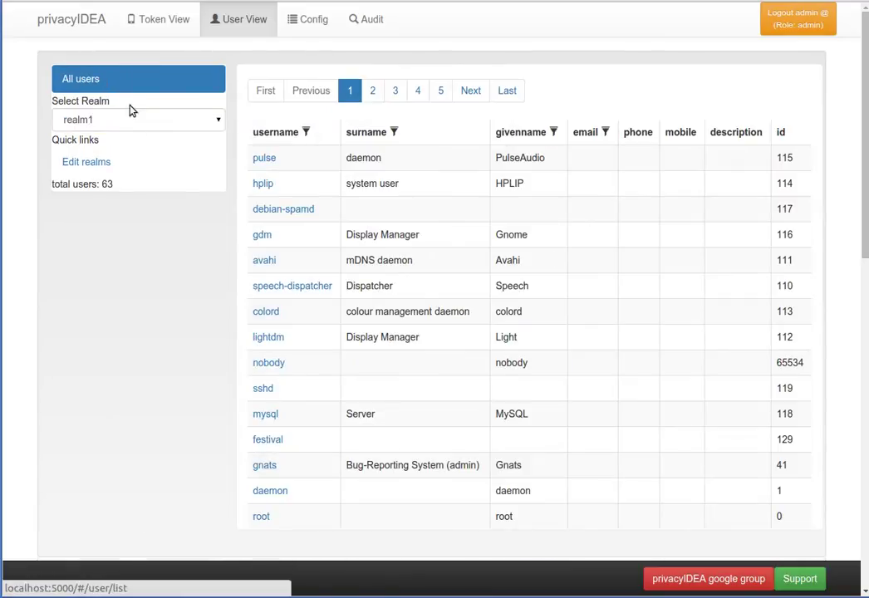
{"action": "left_click", "coordinate": [156, 30]}
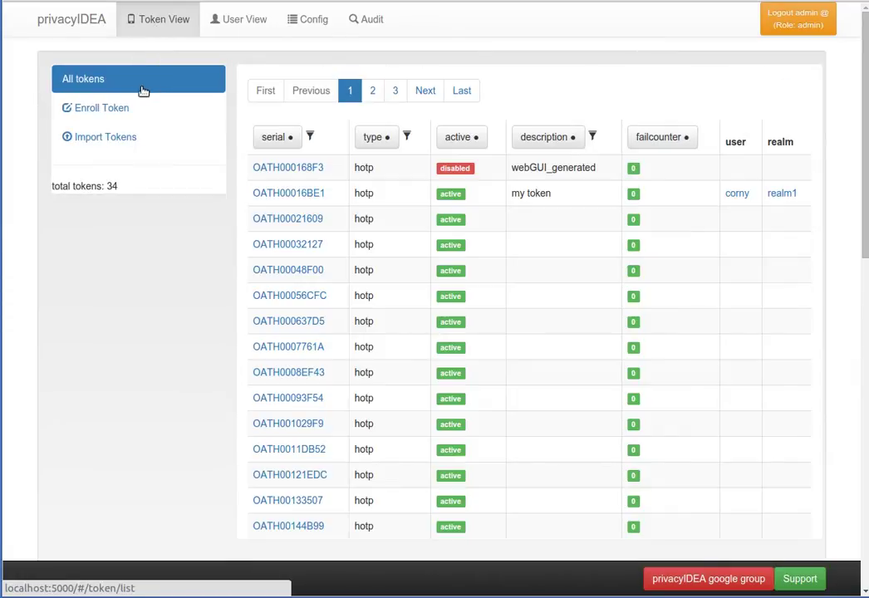
{"action": "left_click", "coordinate": [735, 196]}
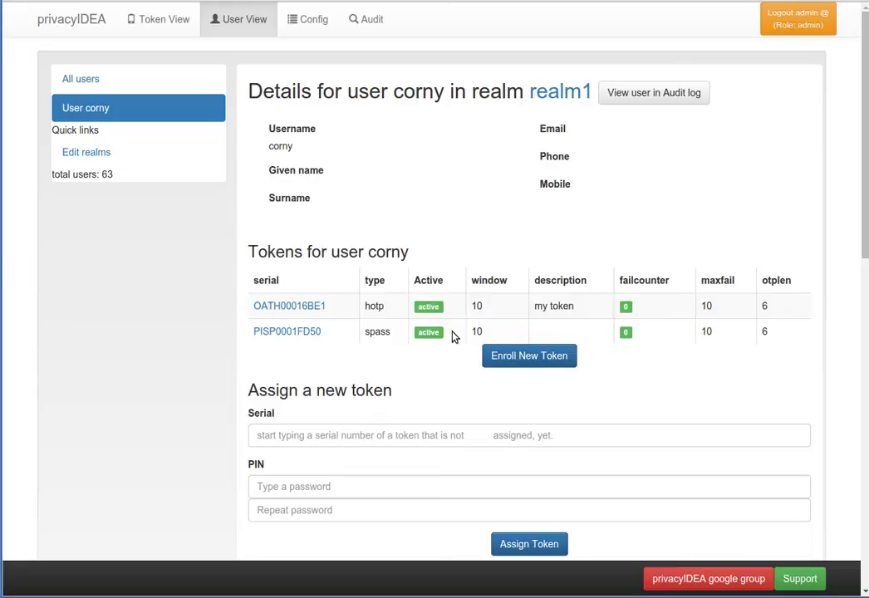
- Start a new token enrollment with HOTP as the token type
{"action": "left_click", "coordinate": [169, 31]}
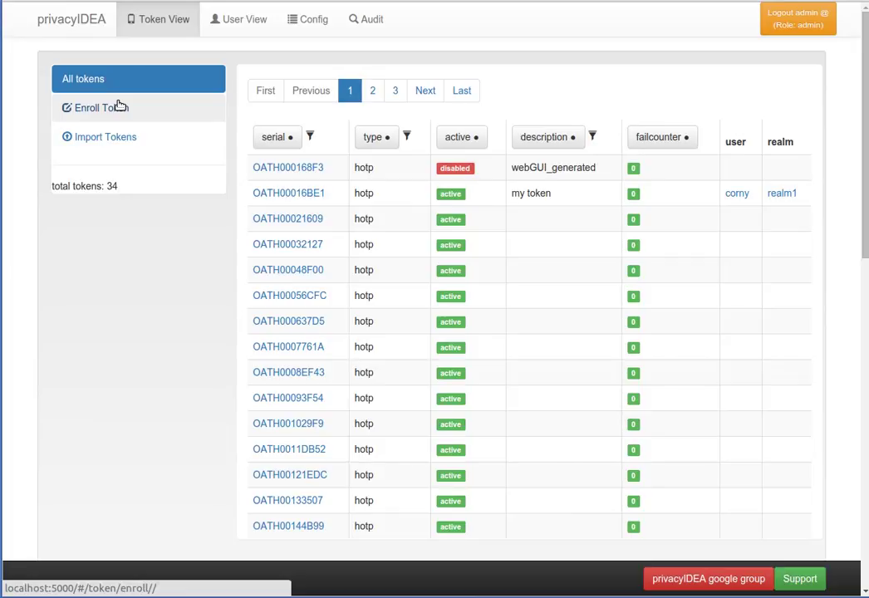
{"action": "left_click", "coordinate": [119, 107]}
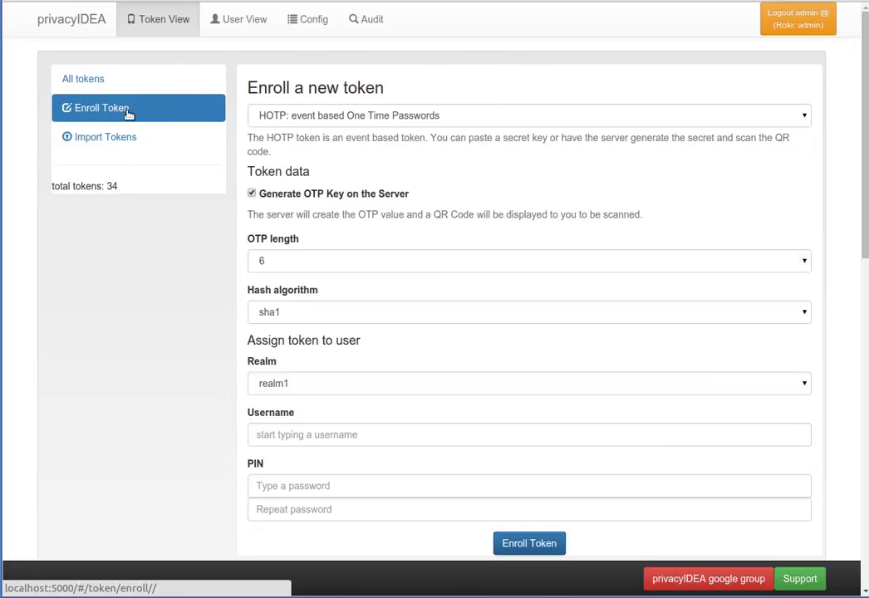
{"action": "left_click", "coordinate": [461, 123]}
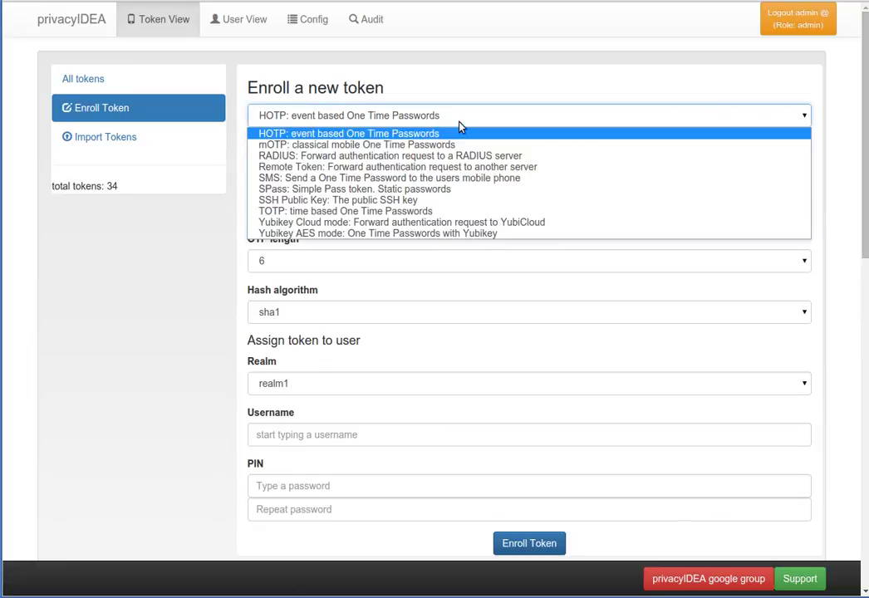
{"action": "left_click", "coordinate": [460, 125]}
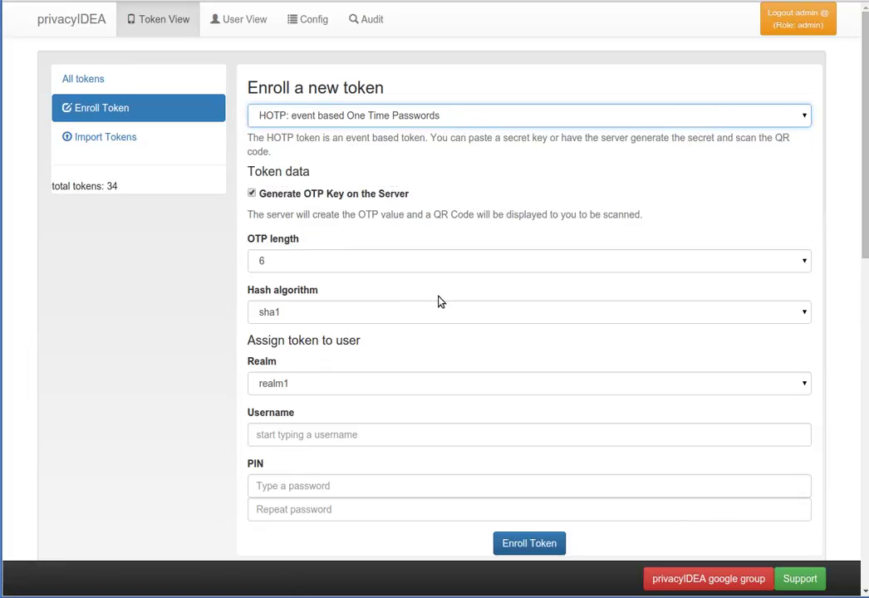
- Assign the realm1 user, enter the PIN twice, and enroll token OATH001528EC
{"action": "left_click", "coordinate": [341, 436]}
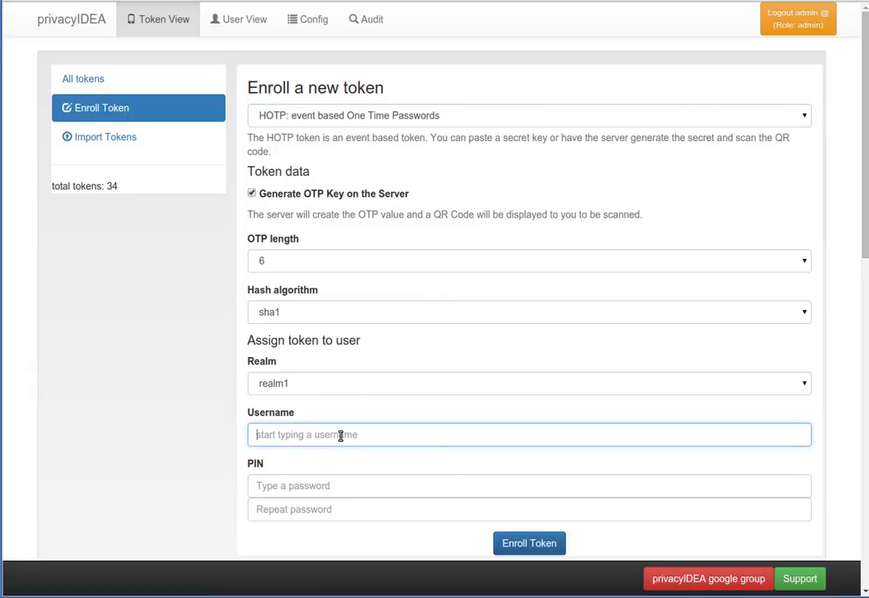
{"action": "type", "text": "corn"}
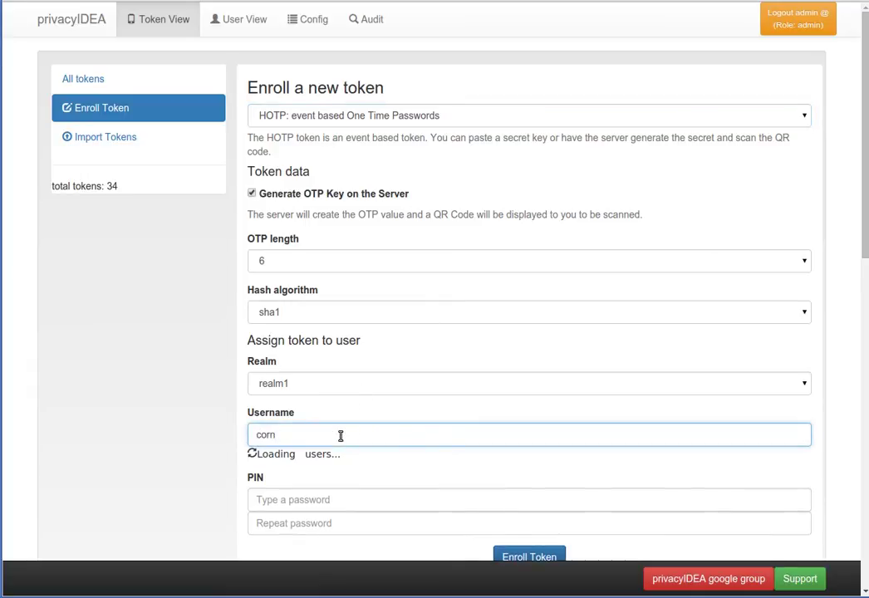
{"action": "key", "text": "Down"}
{"action": "key", "text": "Return"}
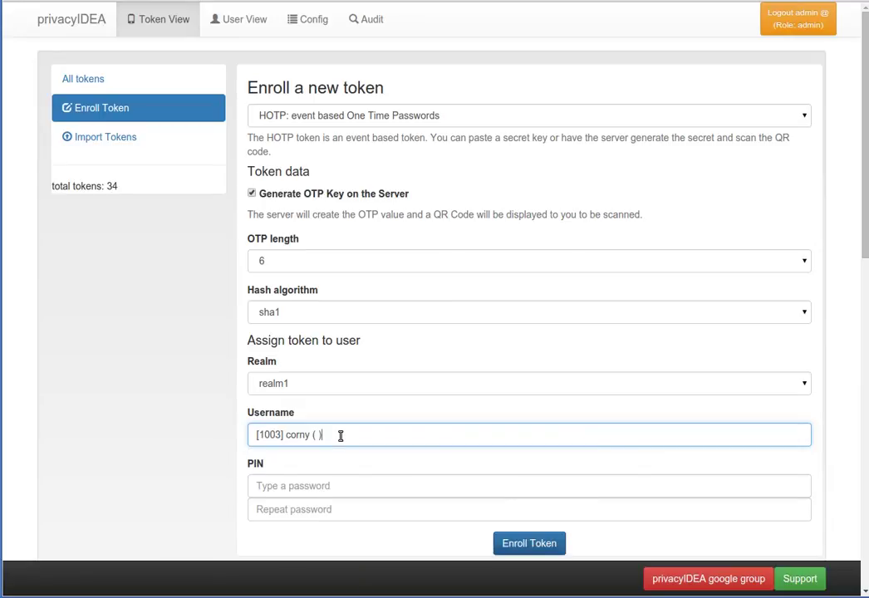
{"action": "key", "text": "Tab"}
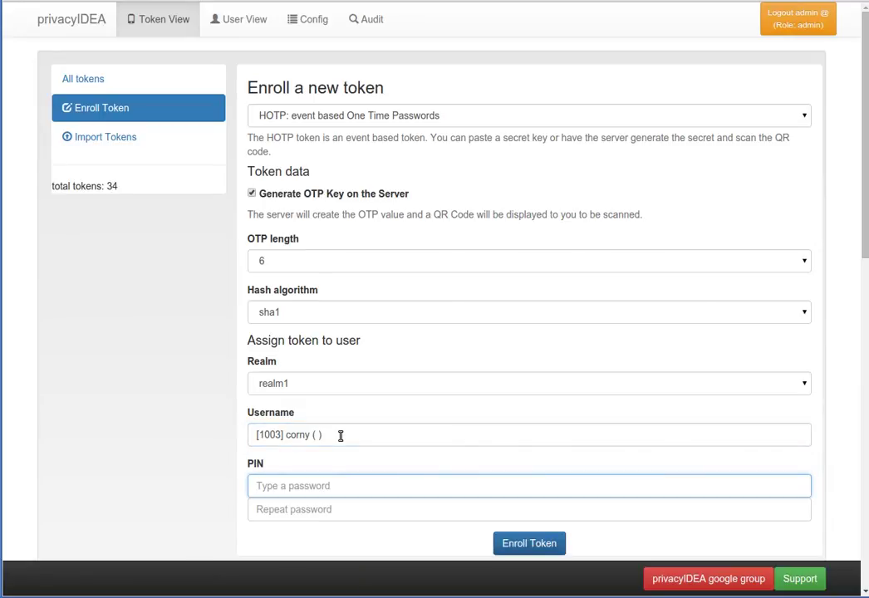
{"action": "key", "text": "Tab"}
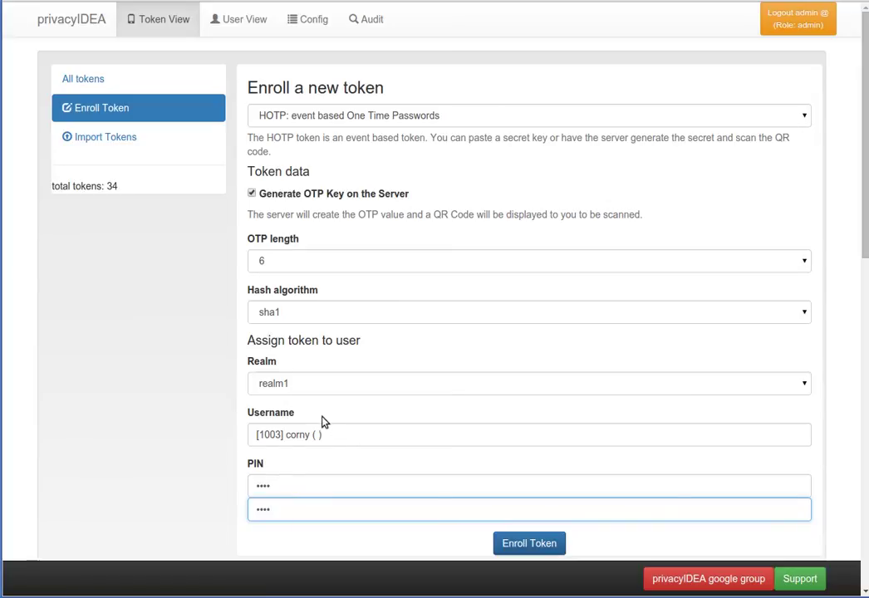
{"action": "left_click", "coordinate": [546, 541]}
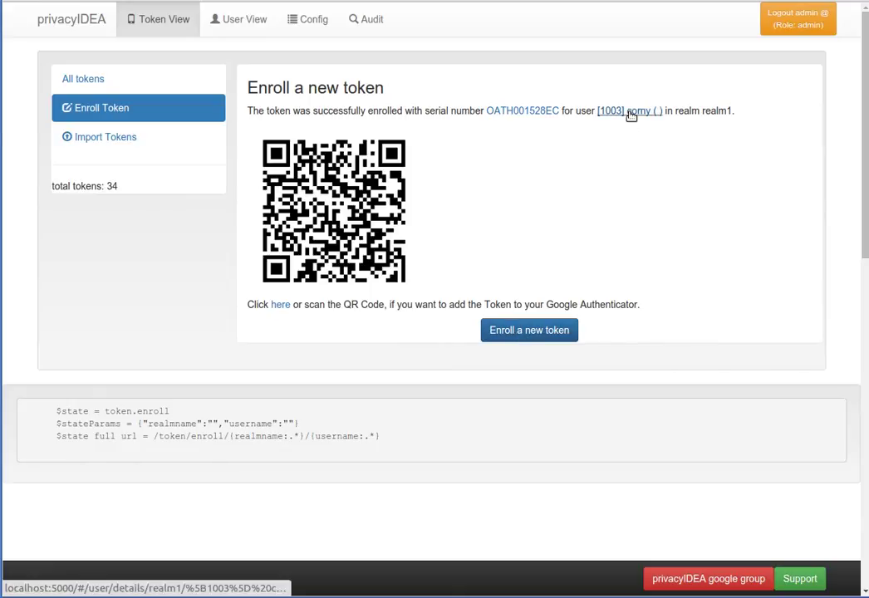
- Open the details page of the new token OATH001528EC
{"action": "left_click", "coordinate": [528, 115]}
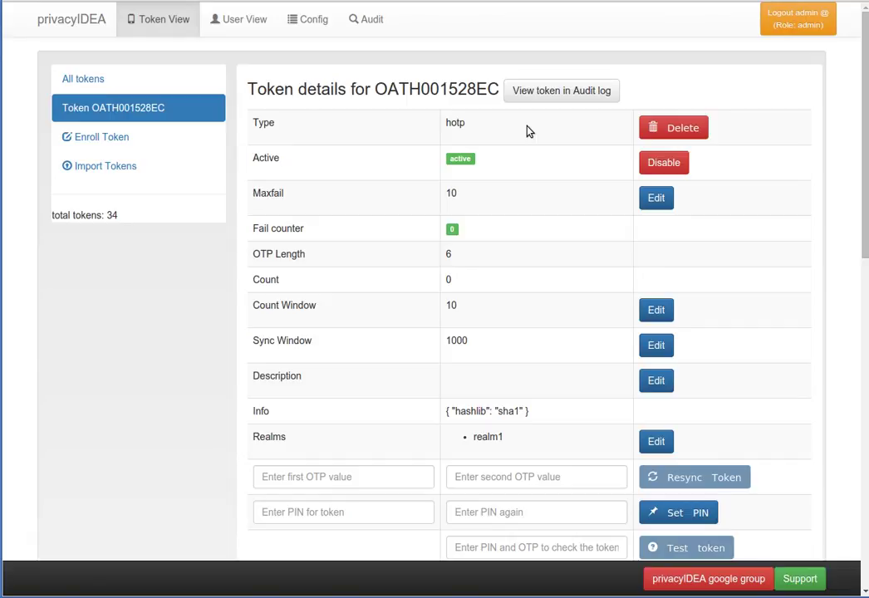
- Test token OATH001528EC with its PIN plus a one-time code, getting 'matching 1 tokens'
{"action": "left_click", "coordinate": [536, 542]}
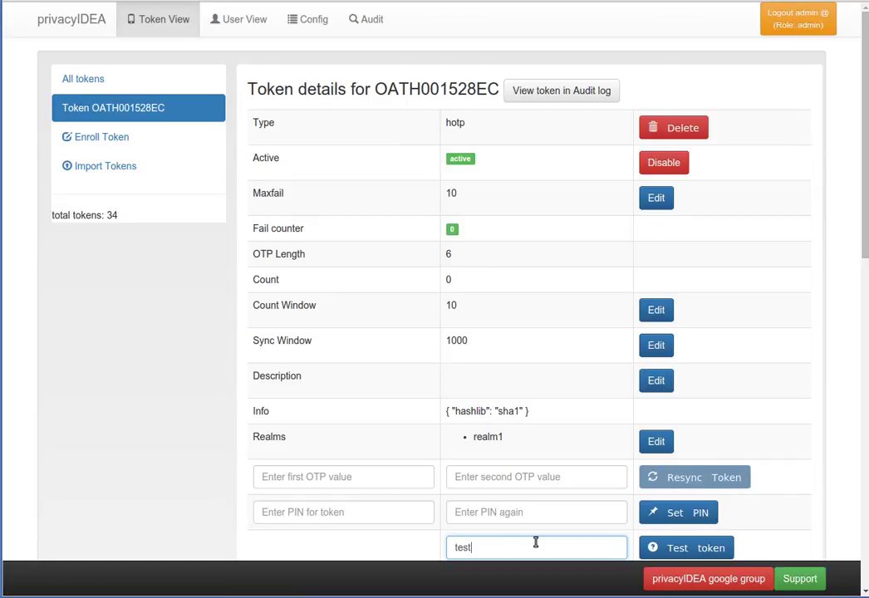
{"action": "left_click", "coordinate": [706, 549]}
{"action": "scroll", "coordinate": [727, 465], "scroll_direction": "down", "scroll_amount": 1}
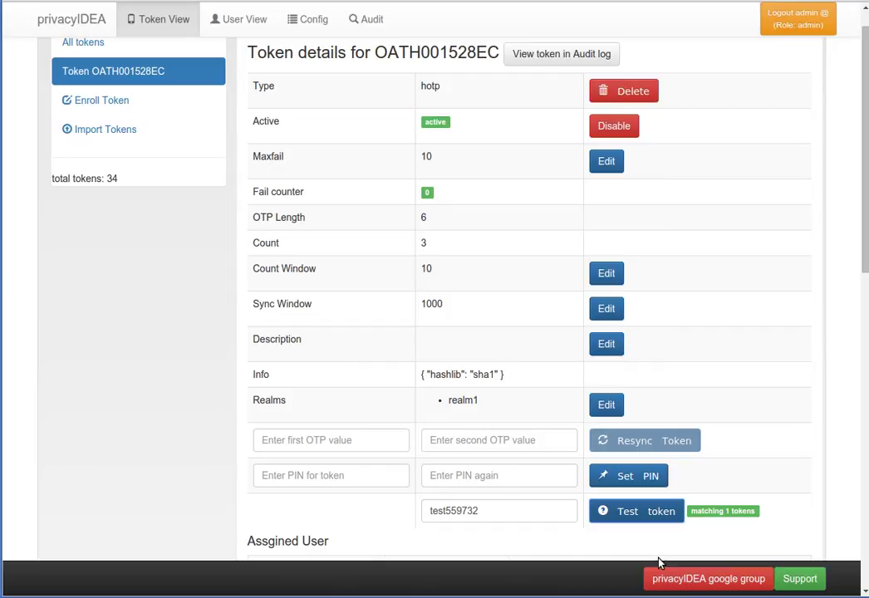
{"action": "scroll", "coordinate": [660, 564], "scroll_direction": "up", "scroll_amount": 1}
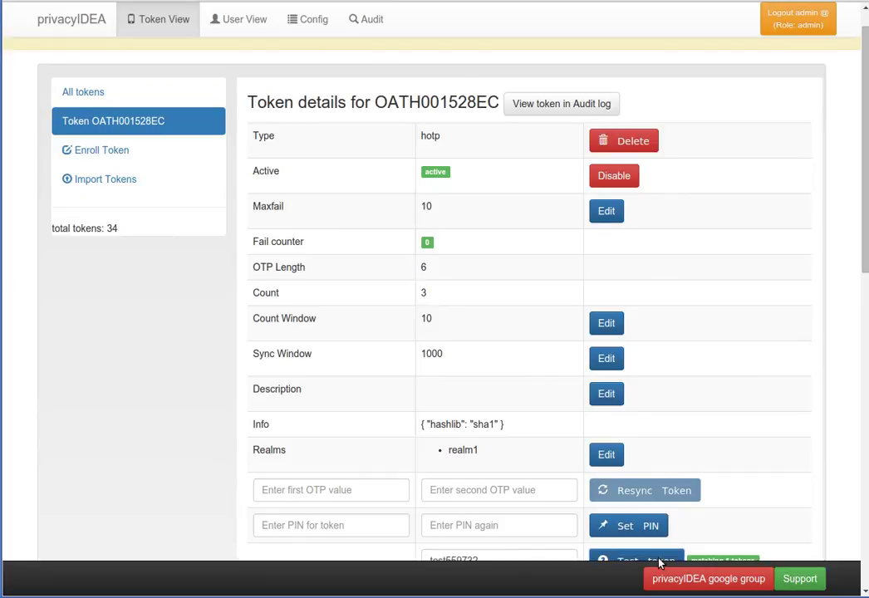